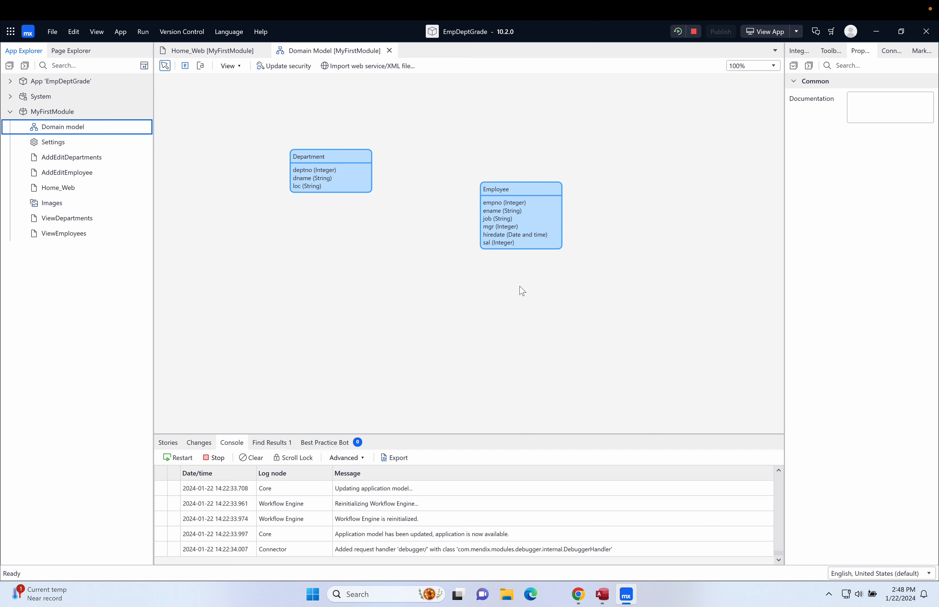
# Step: Open the Employee entity's properties and add an Integer attribute named comm
pyautogui.doubleClick(531, 195)
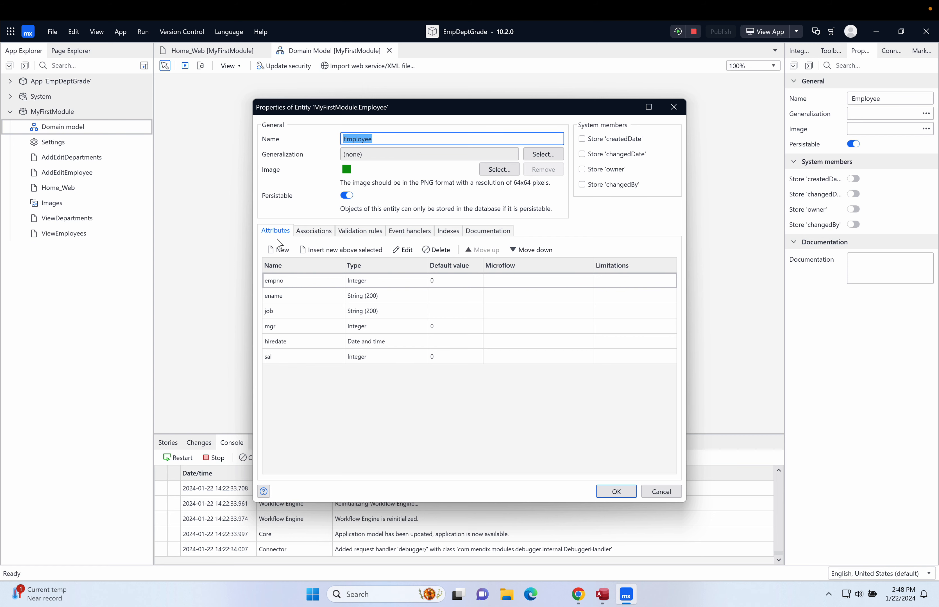
pyautogui.click(282, 250)
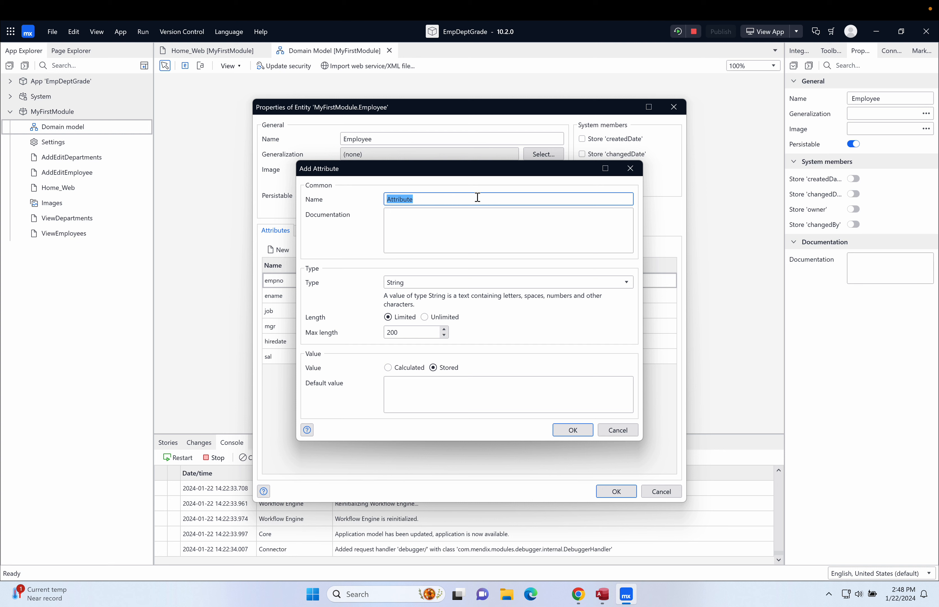
pyautogui.write('comm')
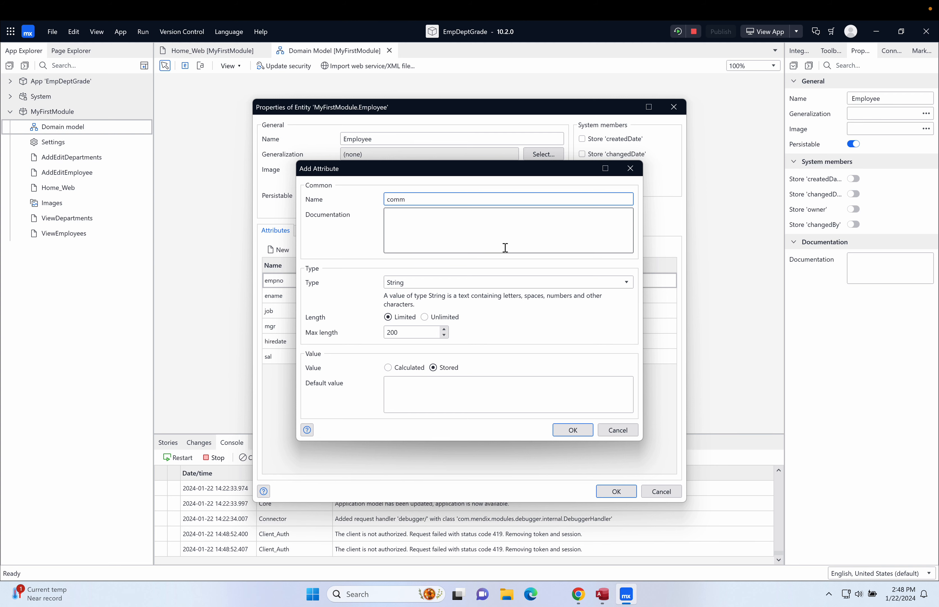
pyautogui.click(496, 282)
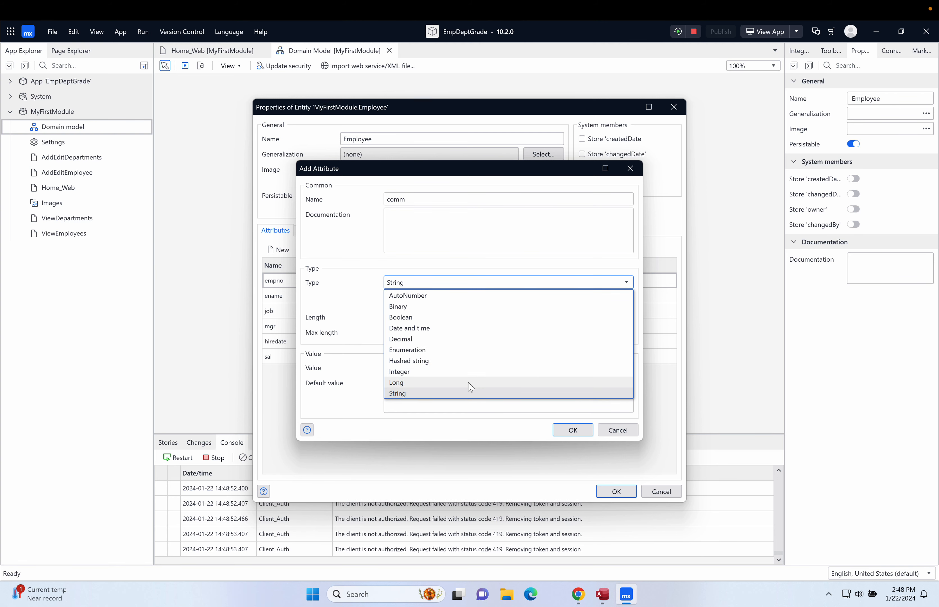
pyautogui.click(475, 373)
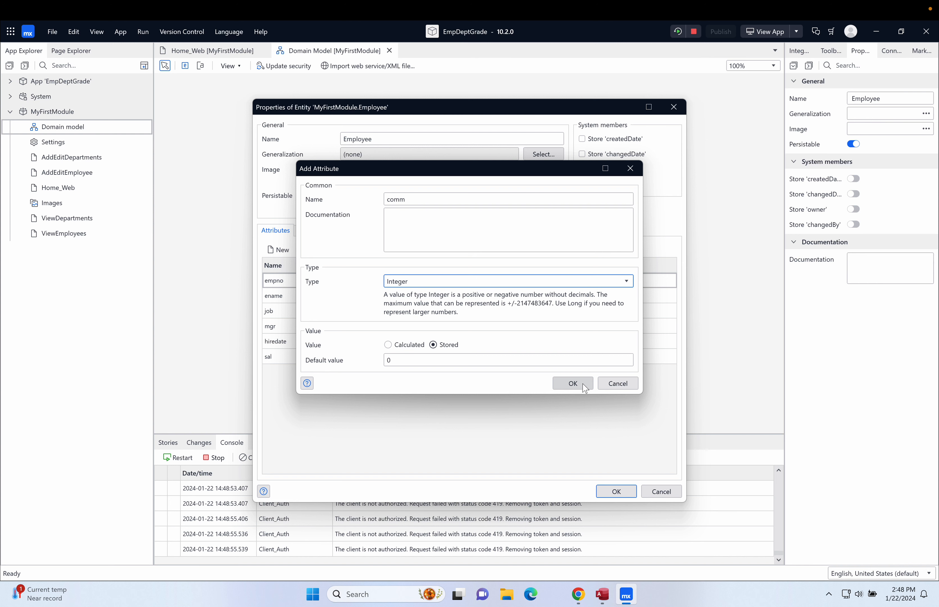
pyautogui.click(572, 384)
# Step: Add another Integer attribute named deptno to Employee and close the entity properties
pyautogui.click(282, 250)
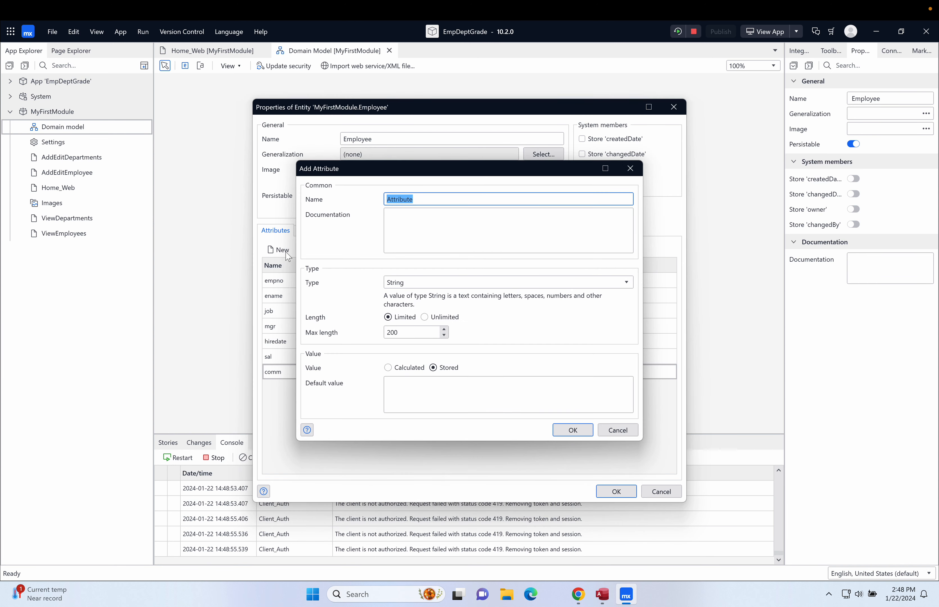
pyautogui.write('deptno')
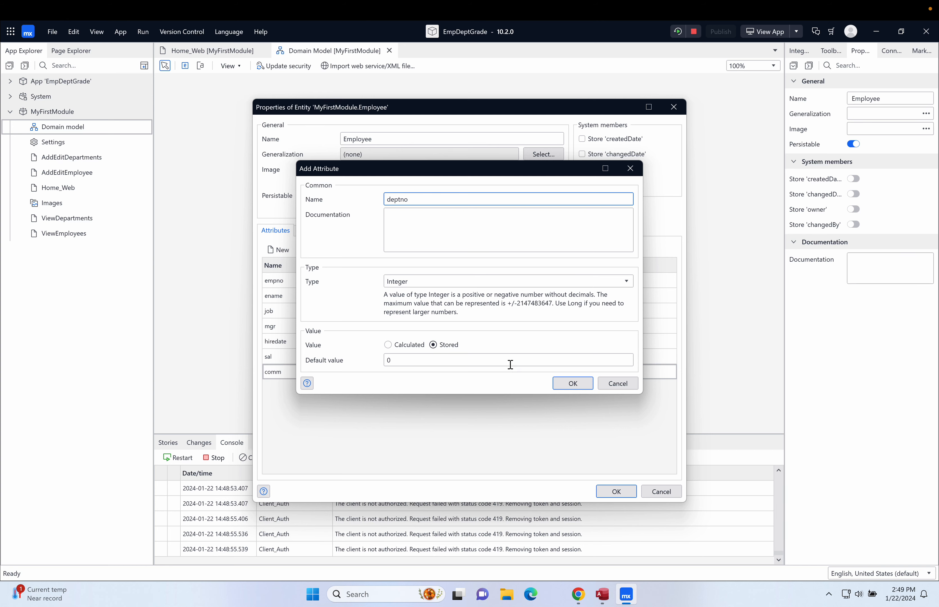
pyautogui.click(572, 384)
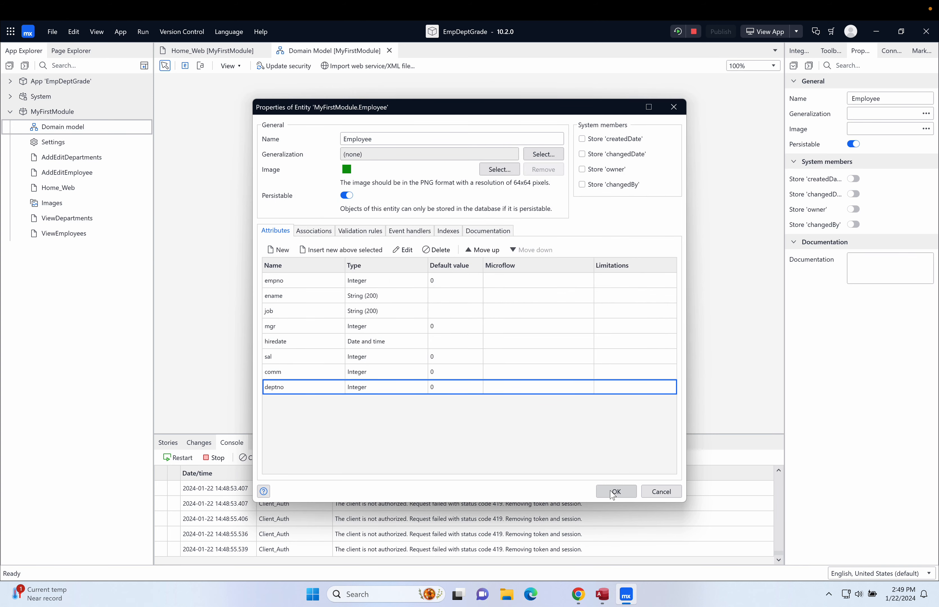
pyautogui.click(614, 492)
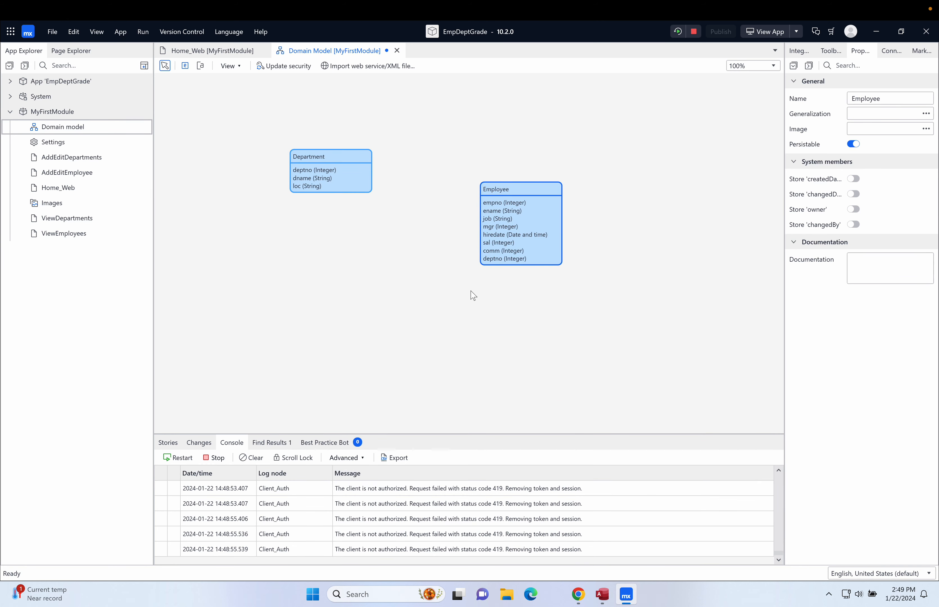
# Step: Save the domain model changes and rerun the app locally
pyautogui.hotkey('ctrl', 's')
pyautogui.click(678, 31)
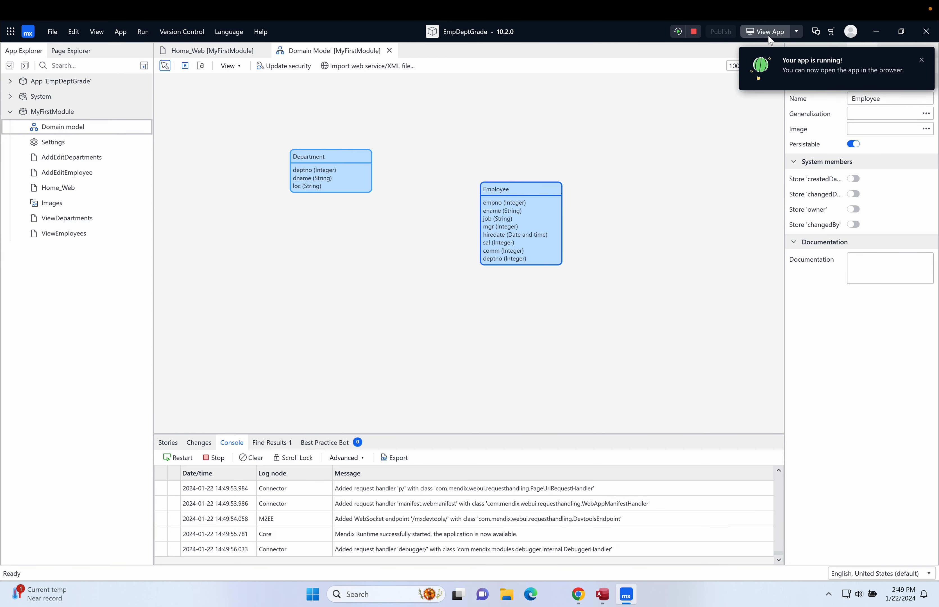
# Step: Open the running app in the browser and browse the Departments and Employees lists and an employee's edit form
pyautogui.click(770, 35)
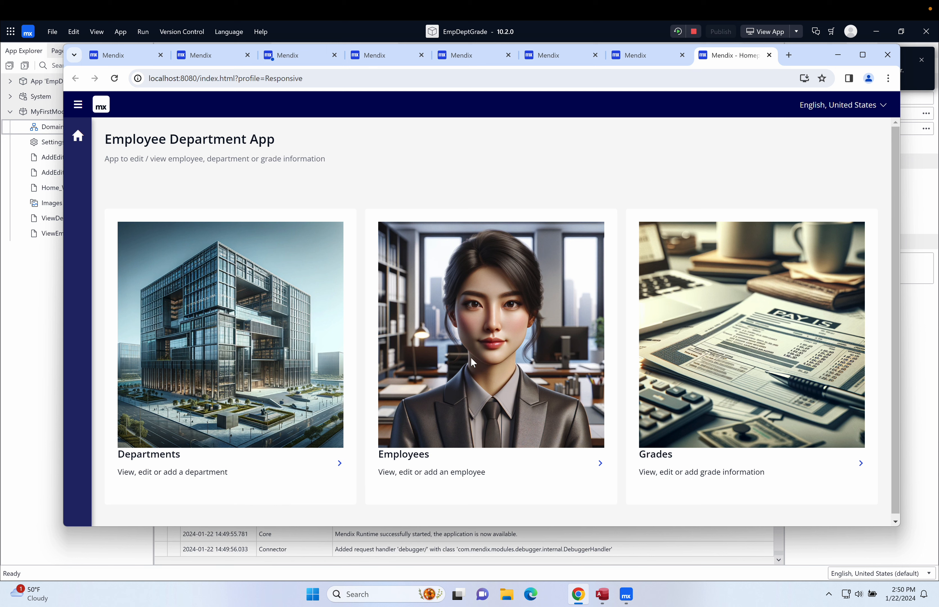
pyautogui.click(341, 464)
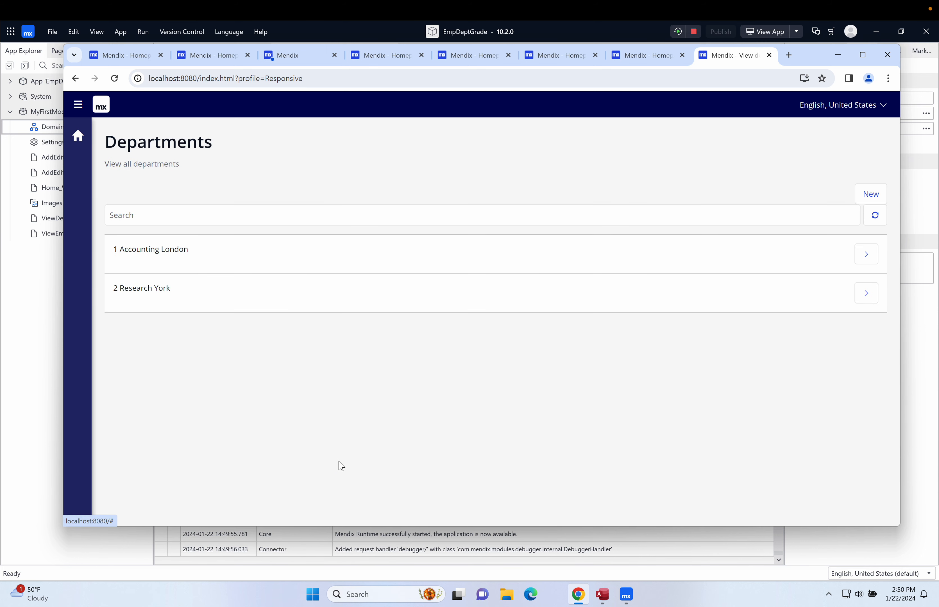
pyautogui.click(78, 136)
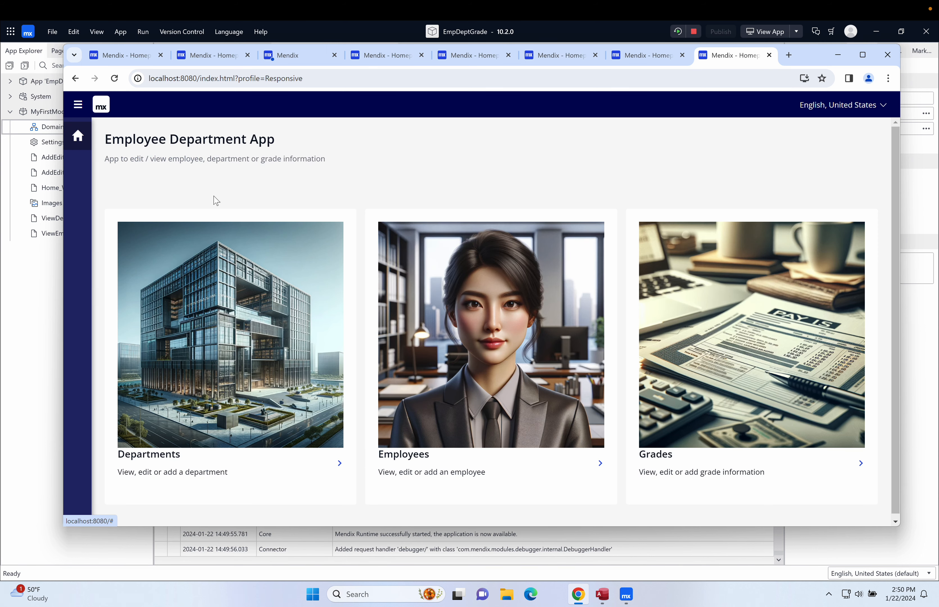
pyautogui.click(600, 463)
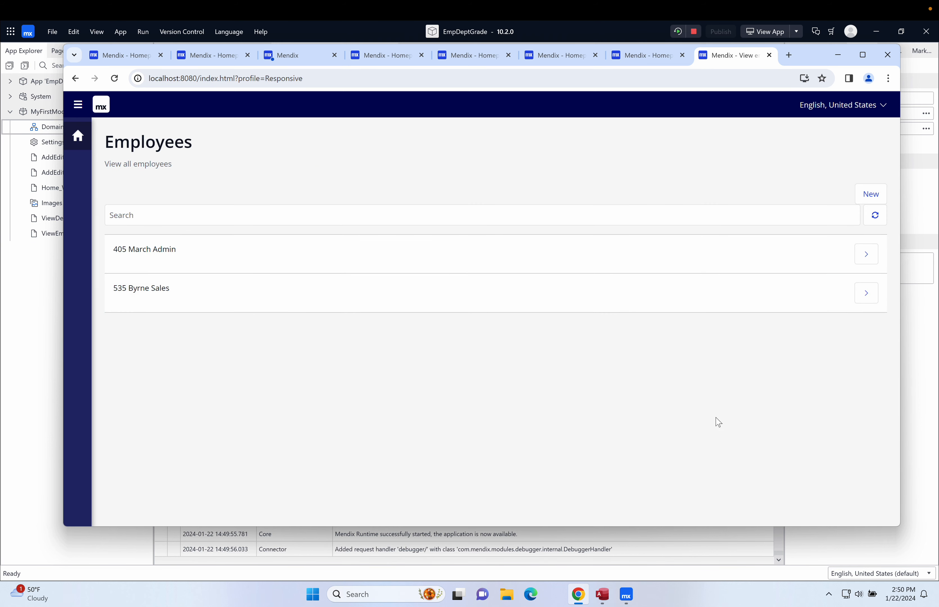
pyautogui.click(869, 260)
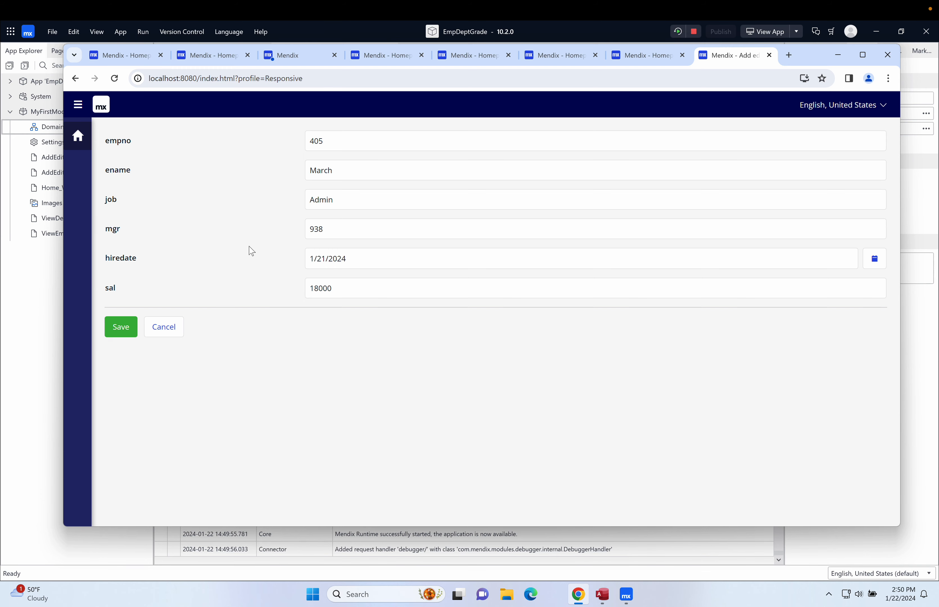
# Step: Open the AddEditEmployee page and add a Text box widget below the sal field
pyautogui.click(44, 307)
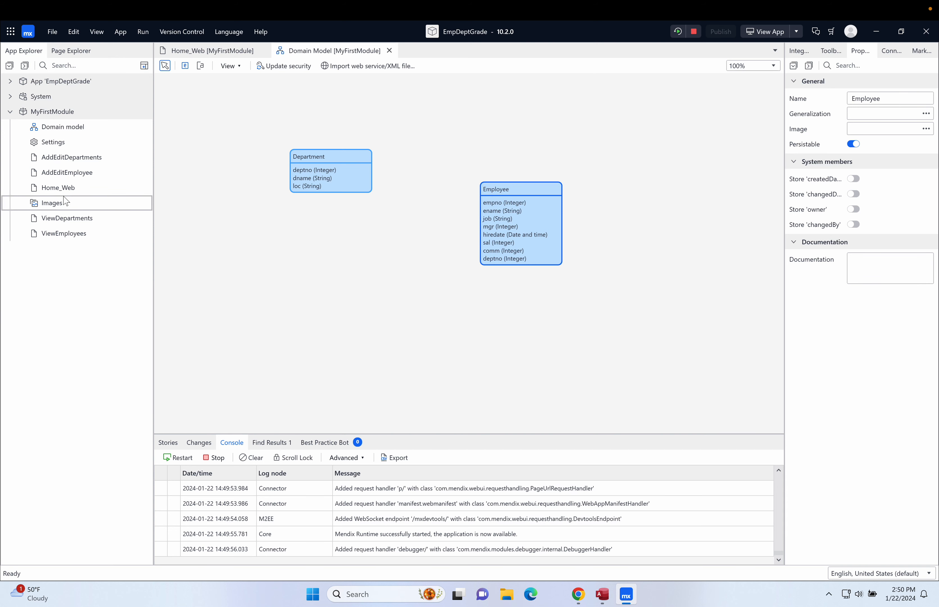
pyautogui.doubleClick(64, 233)
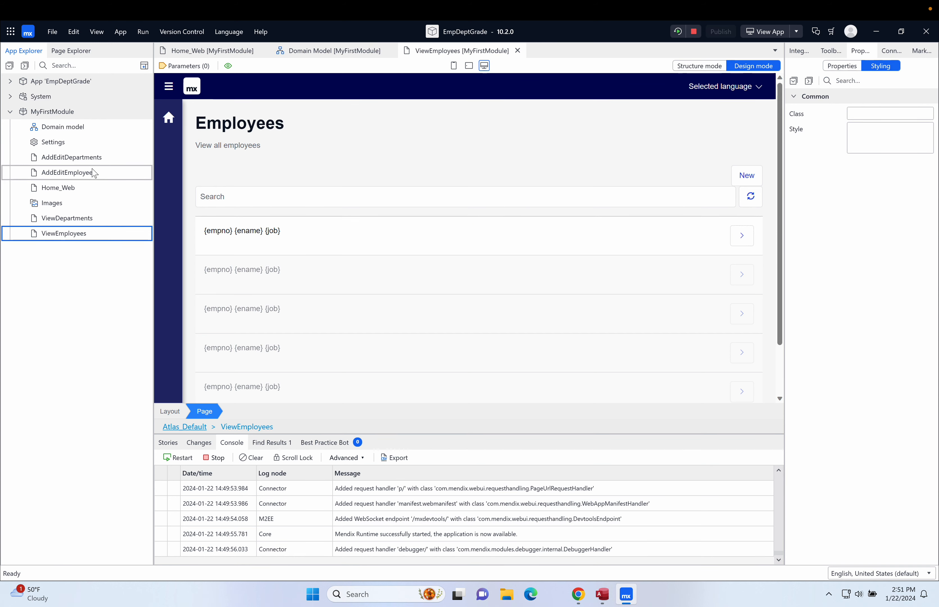
pyautogui.doubleClick(82, 158)
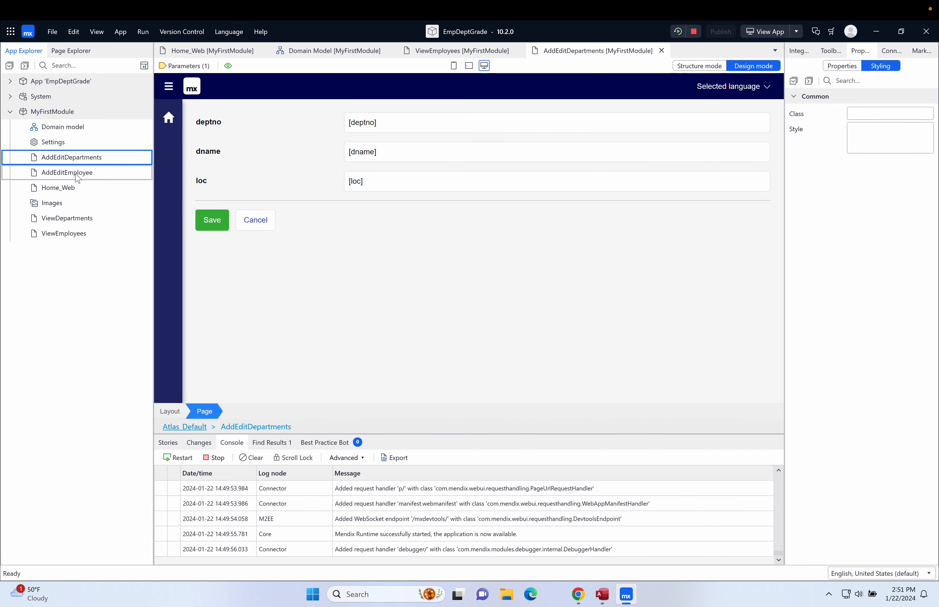
pyautogui.doubleClick(76, 175)
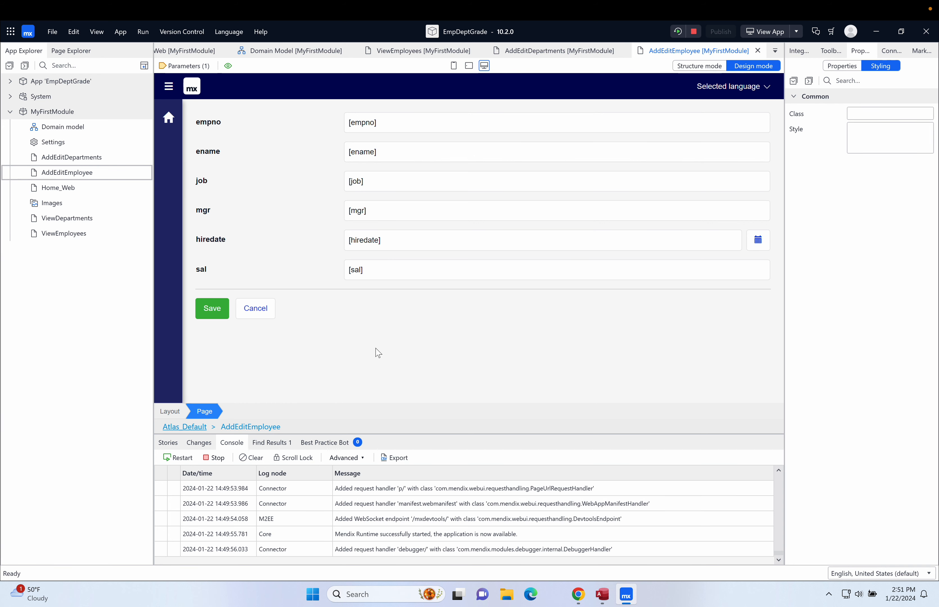
pyautogui.click(830, 50)
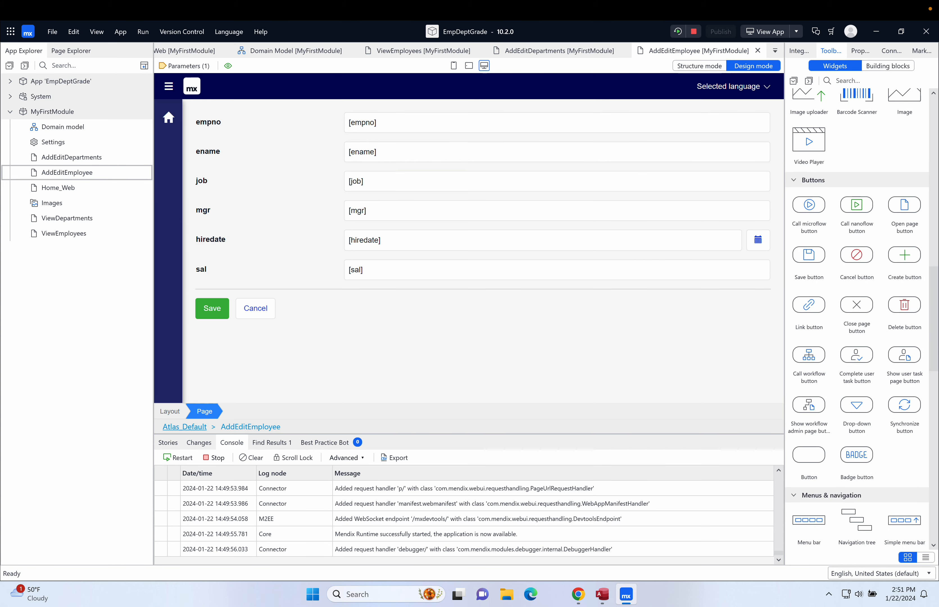
pyautogui.moveTo(934, 278); pyautogui.dragTo(929, 183)
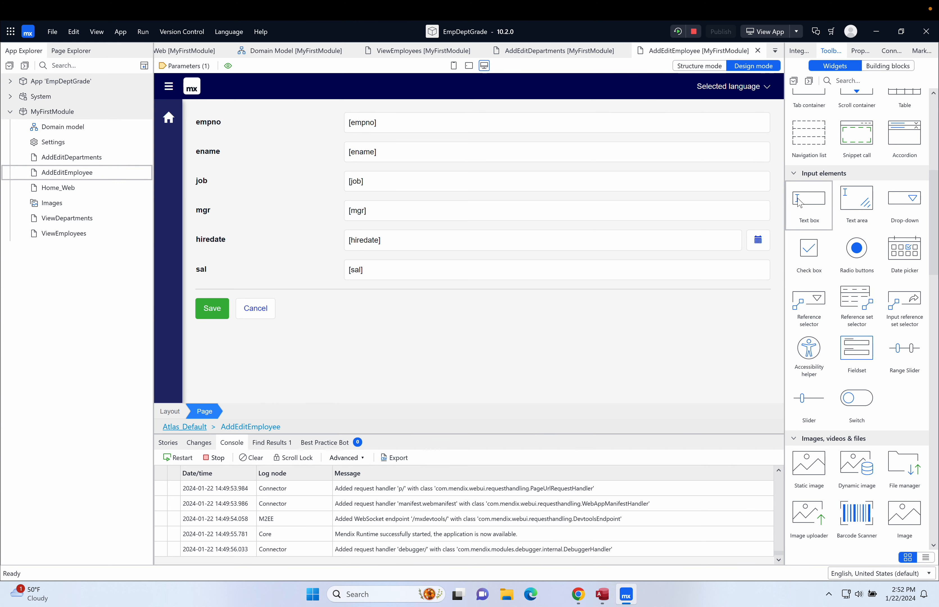
pyautogui.click(815, 204)
pyautogui.moveTo(815, 204); pyautogui.dragTo(621, 289)
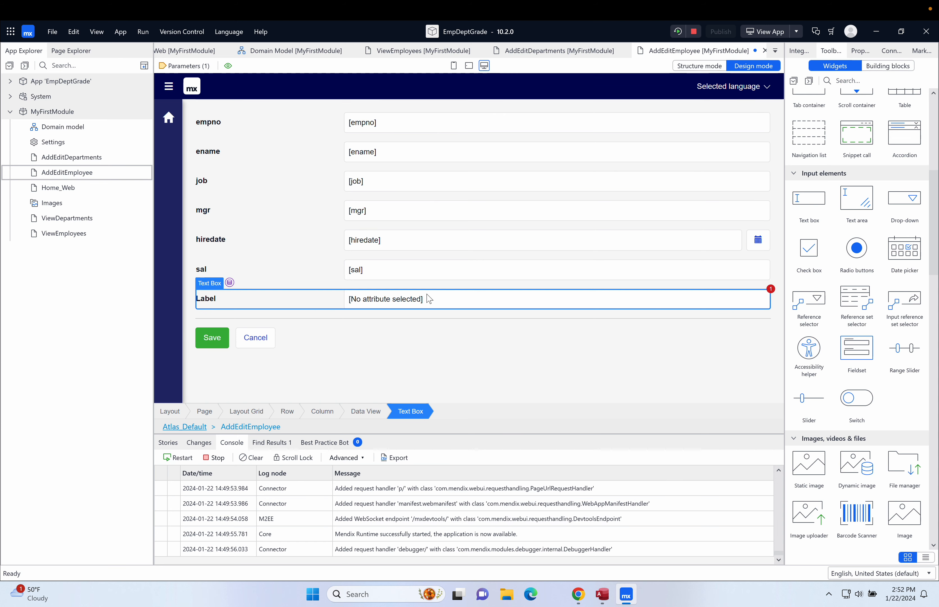
# Step: Bind the new text box to the comm attribute
pyautogui.doubleClick(719, 303)
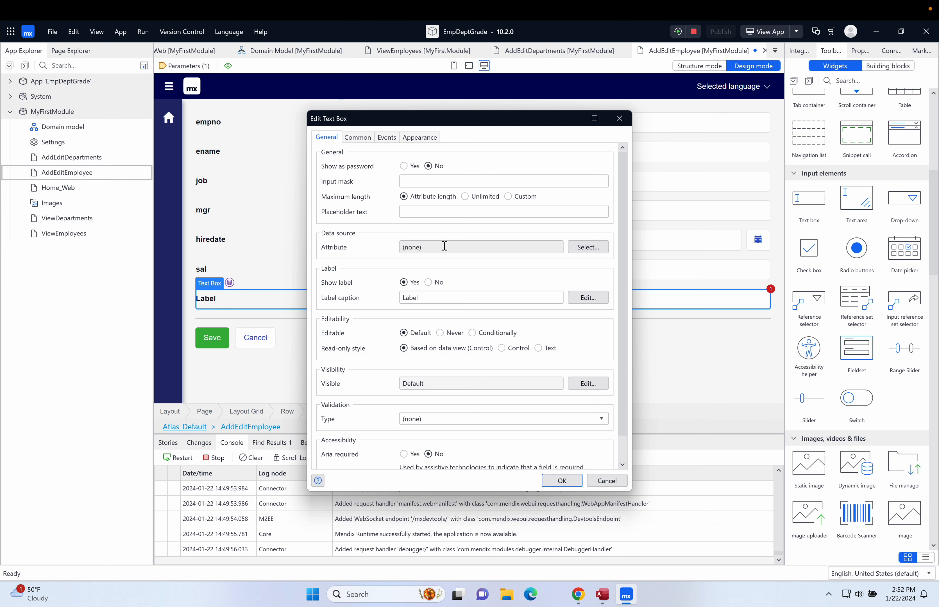
pyautogui.click(587, 248)
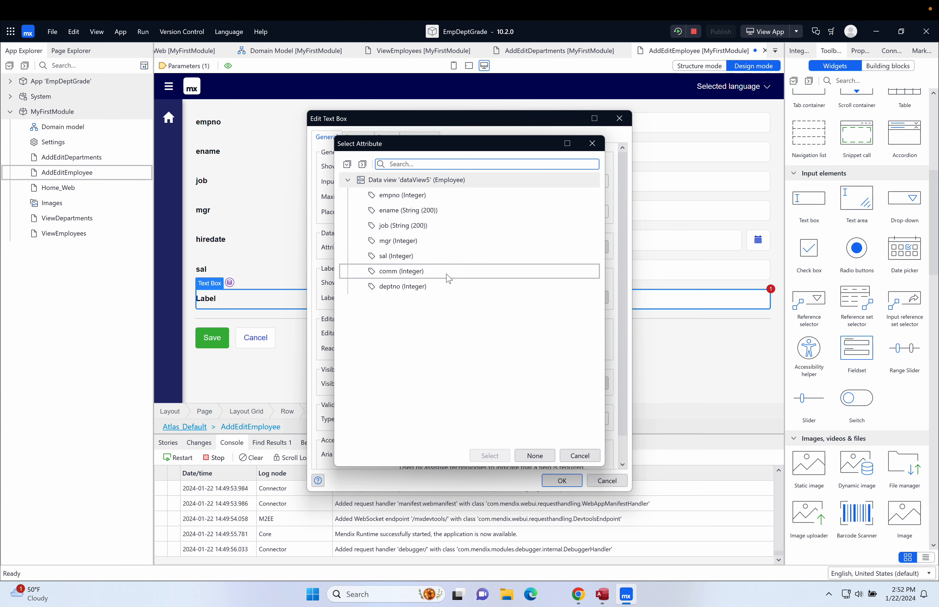
pyautogui.doubleClick(412, 271)
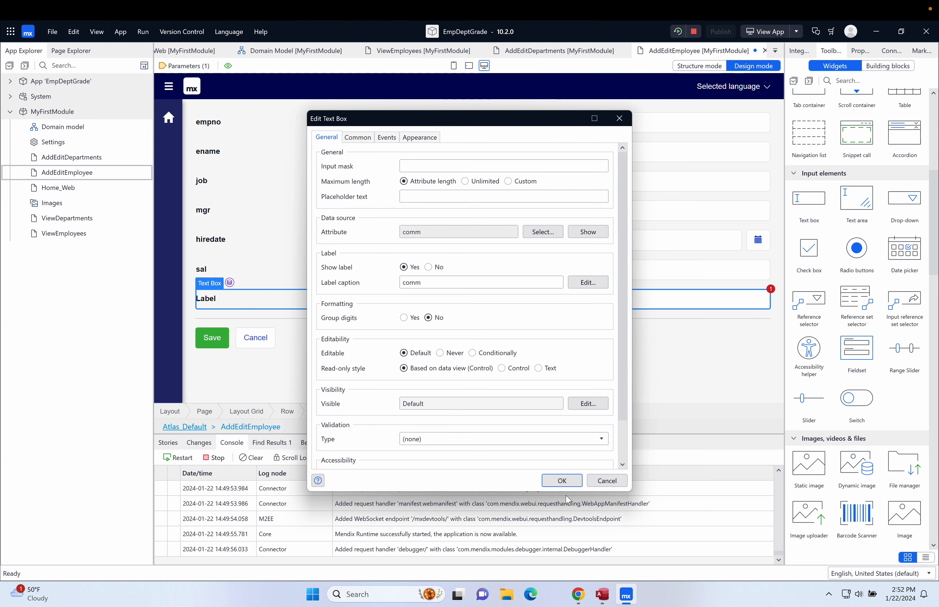
pyautogui.click(567, 482)
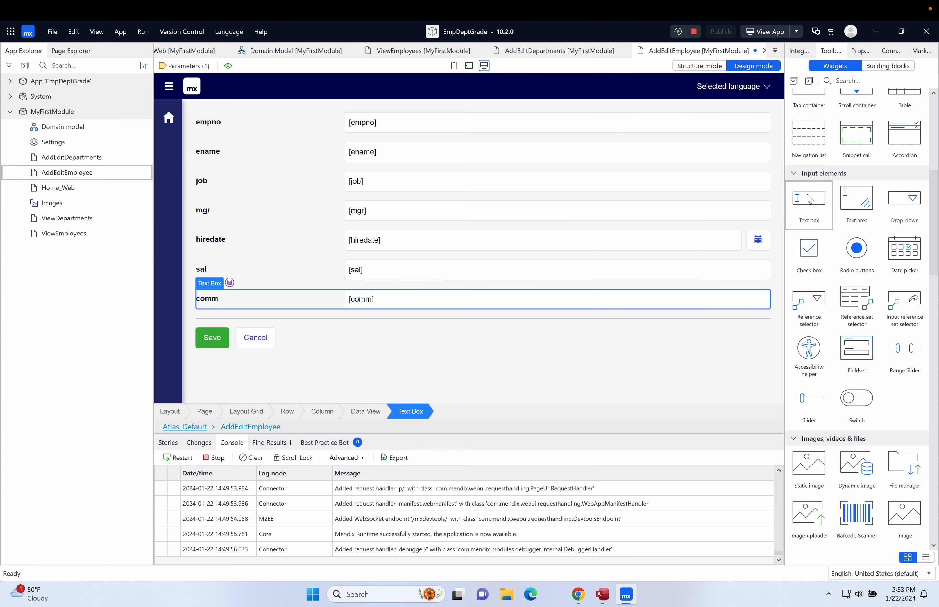
pyautogui.click(809, 199)
pyautogui.moveTo(809, 198); pyautogui.dragTo(525, 320)
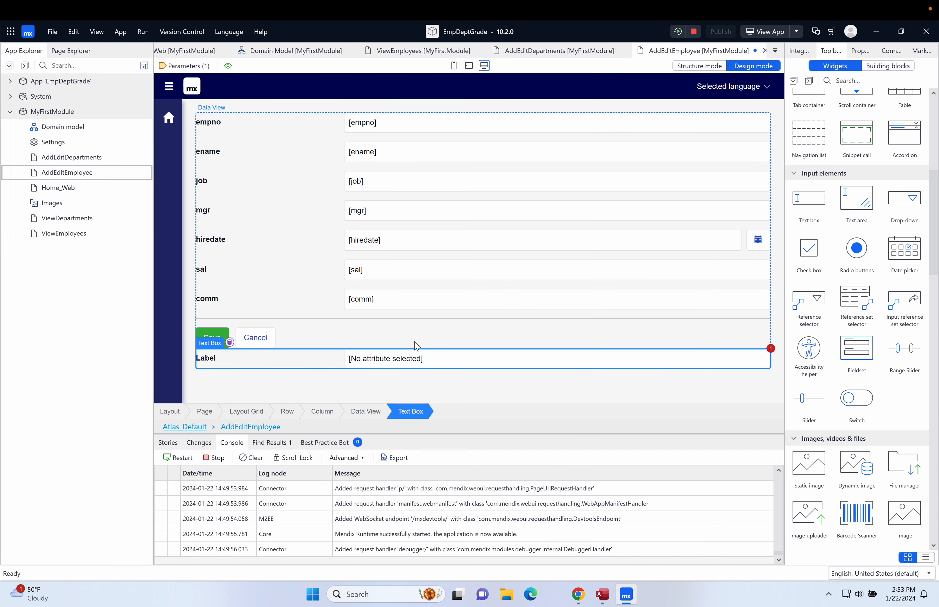
pyautogui.hotkey('ctrl', 'z')
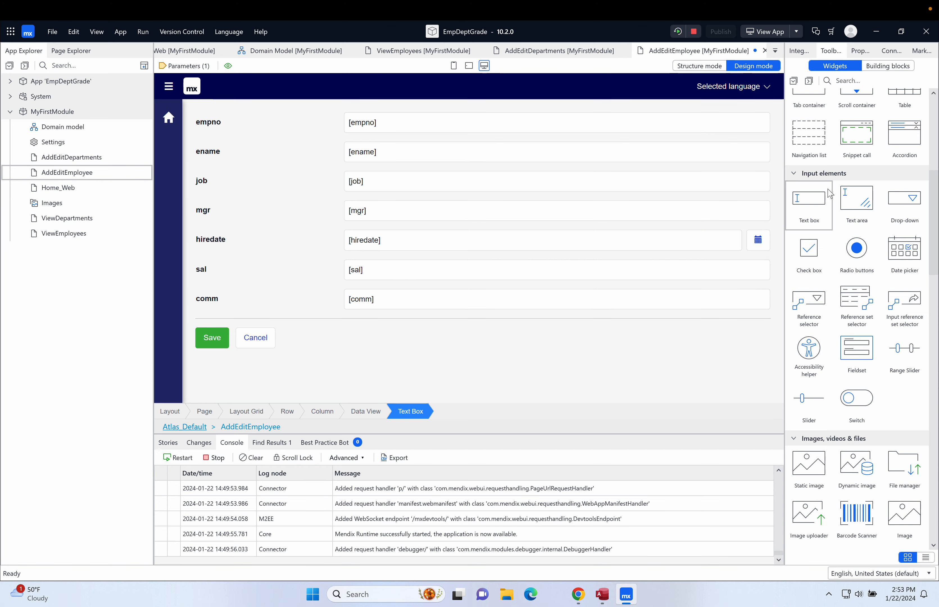
# Step: Add another Text box below the comm field and bind it to the deptno attribute
pyautogui.moveTo(813, 205); pyautogui.dragTo(352, 320)
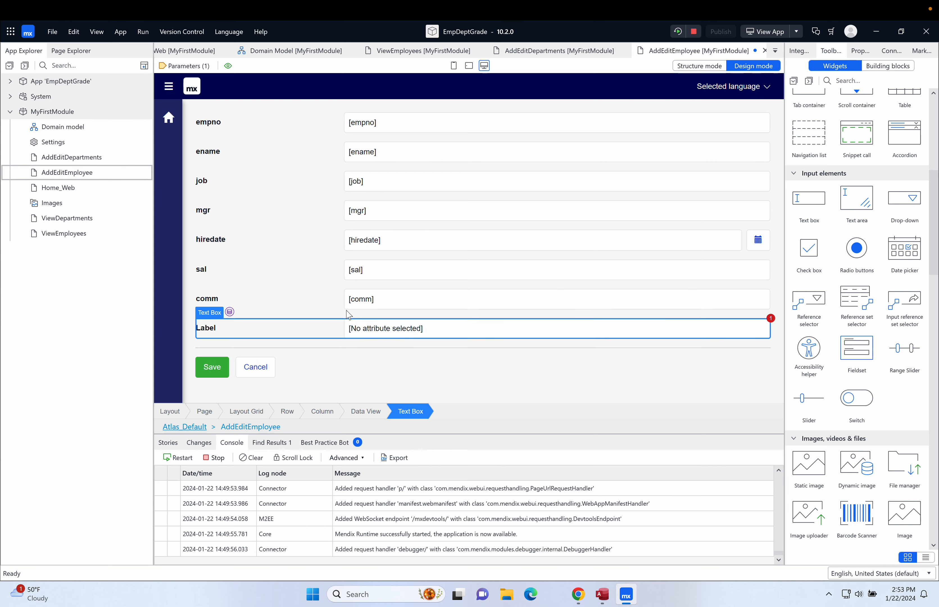
pyautogui.doubleClick(556, 329)
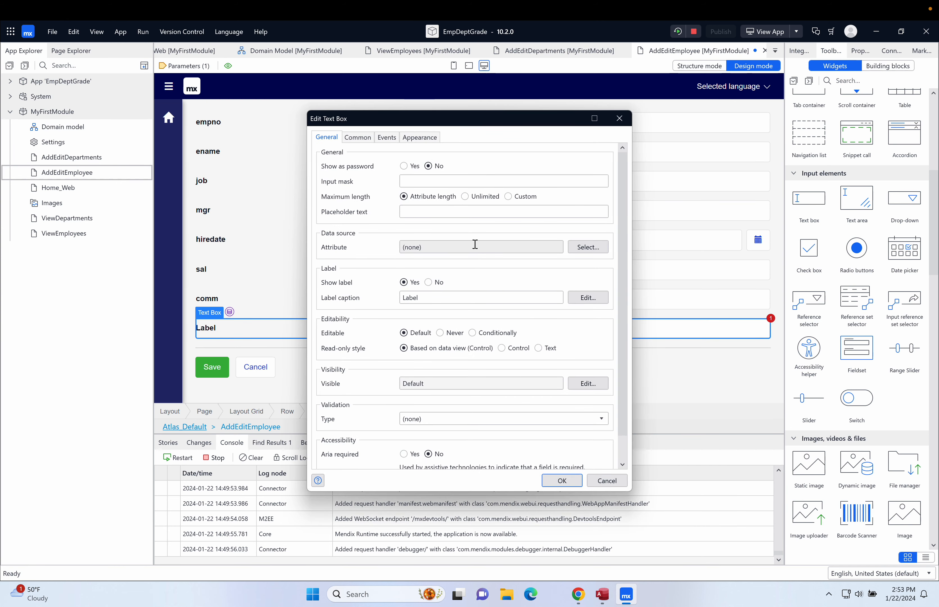
pyautogui.click(593, 249)
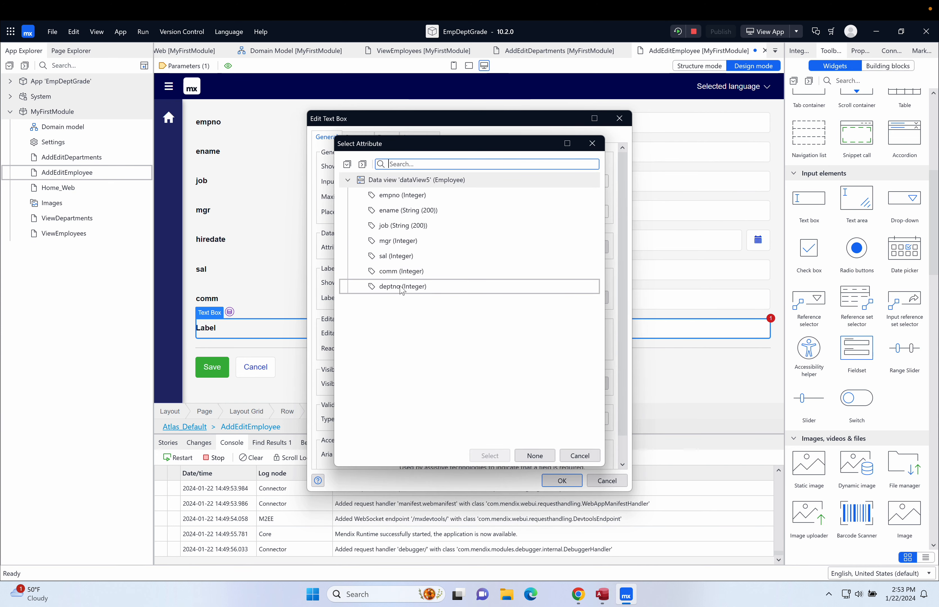
pyautogui.doubleClick(414, 287)
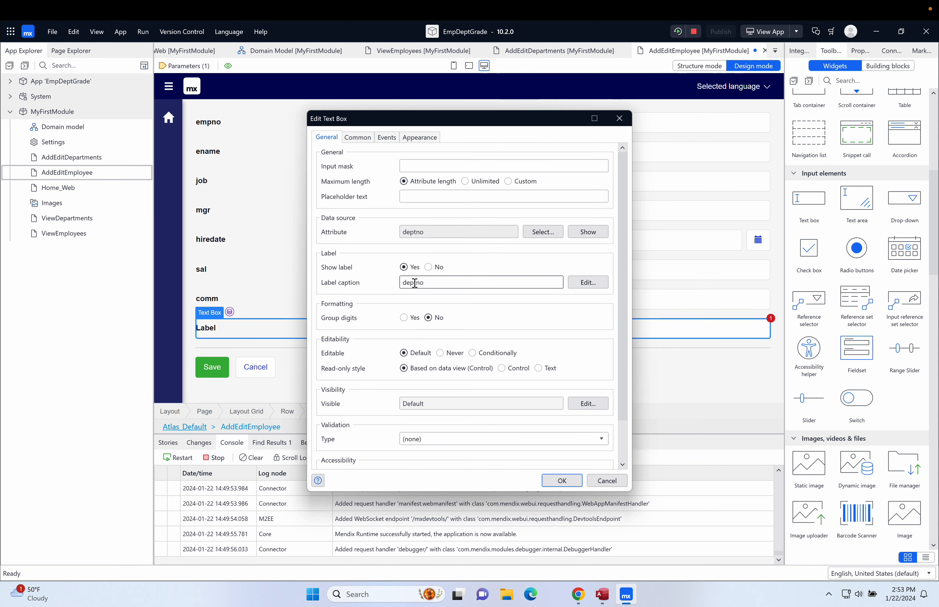
pyautogui.click(561, 480)
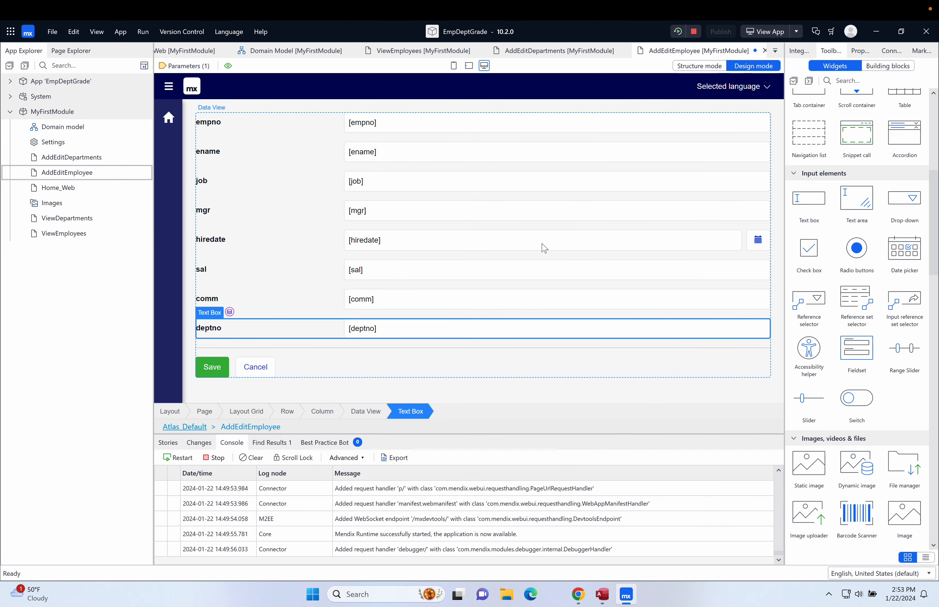
# Step: Save the AddEditEmployee page and rerun the app
pyautogui.hotkey('ctrl', 's')
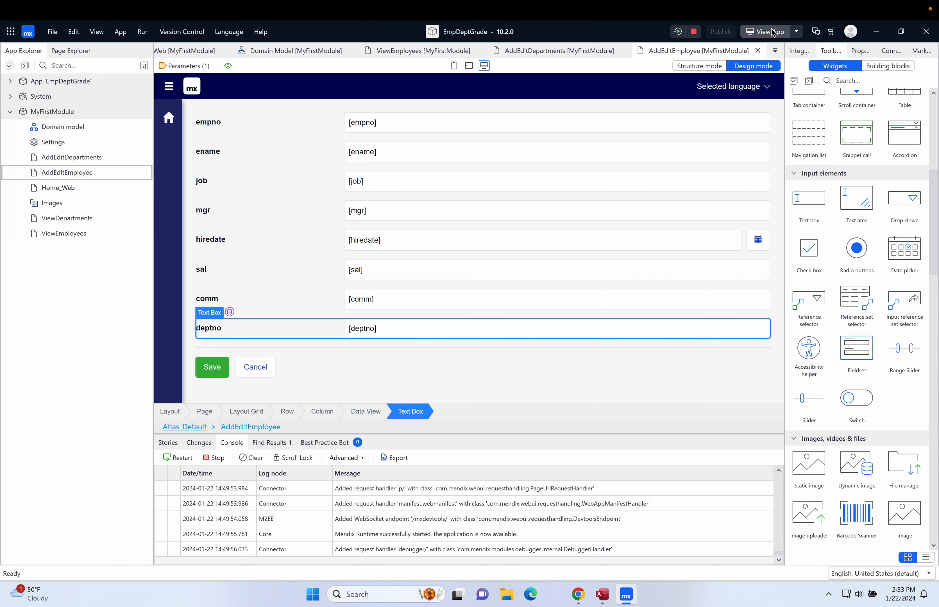
pyautogui.click(678, 32)
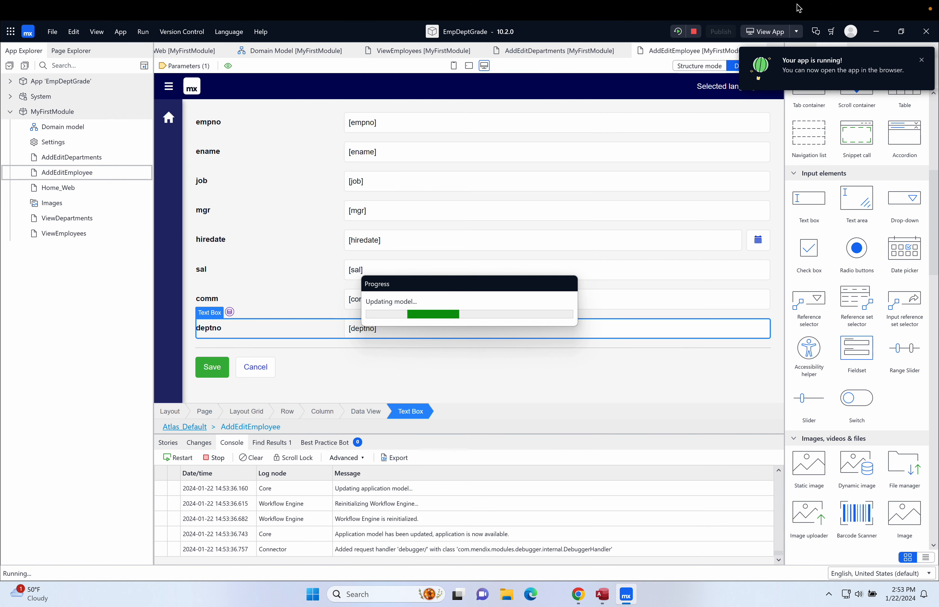
# Step: Open the running app in the browser, go to Employees, and open the first employee's edit page
pyautogui.click(772, 33)
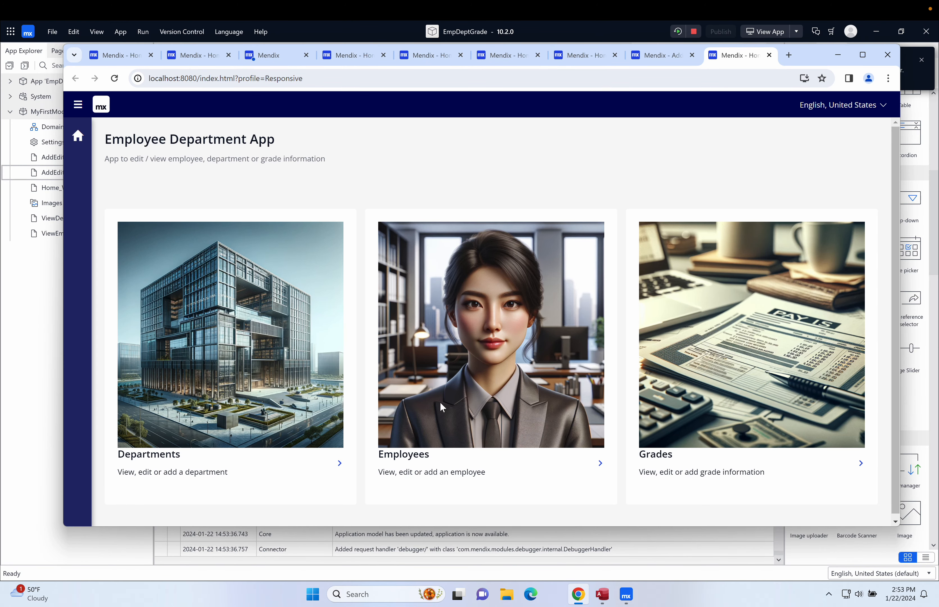
pyautogui.click(600, 465)
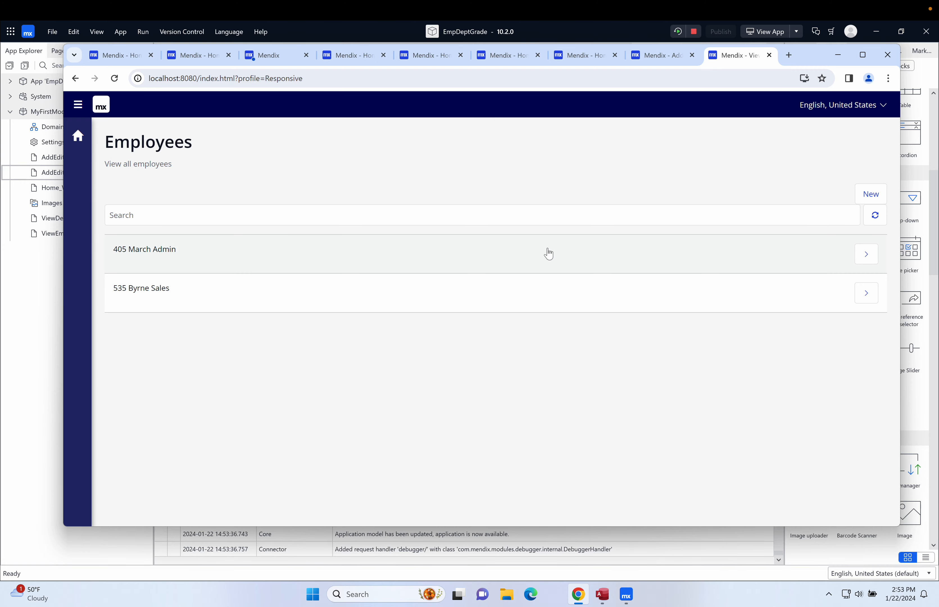
pyautogui.click(866, 256)
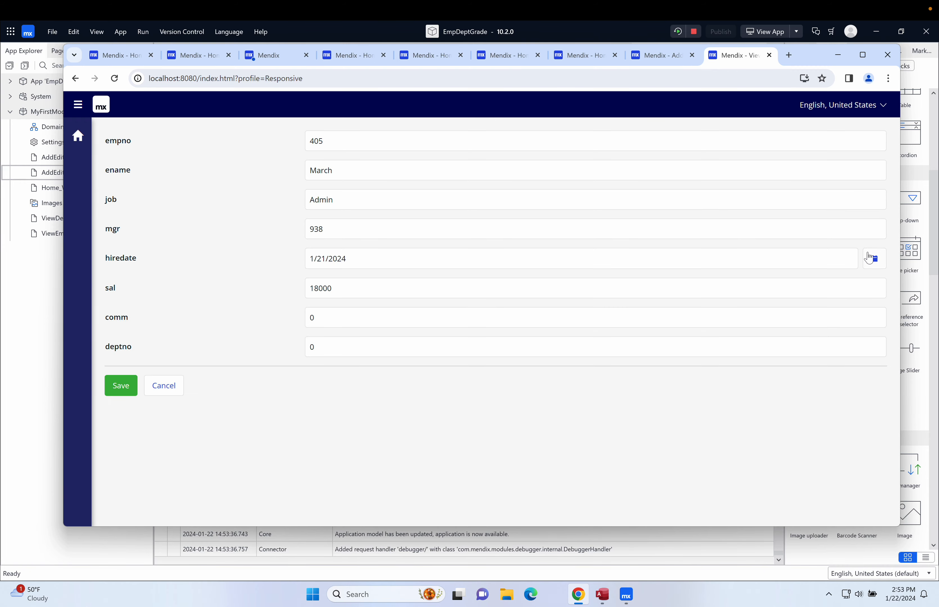
# Step: Enter comm 200 and deptno 2 for the first employee, save, and reopen the record to check the values
pyautogui.click(338, 322)
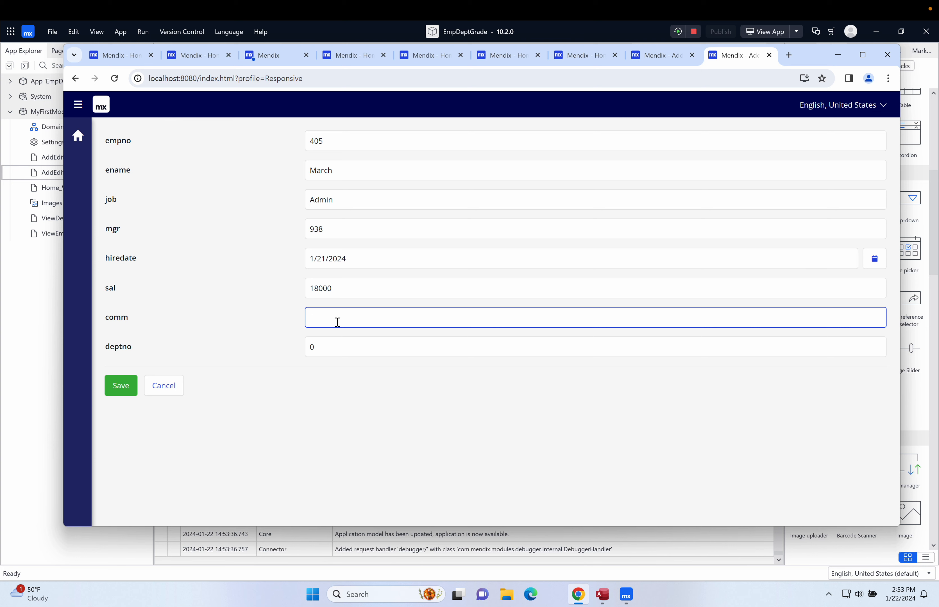
pyautogui.click(325, 344)
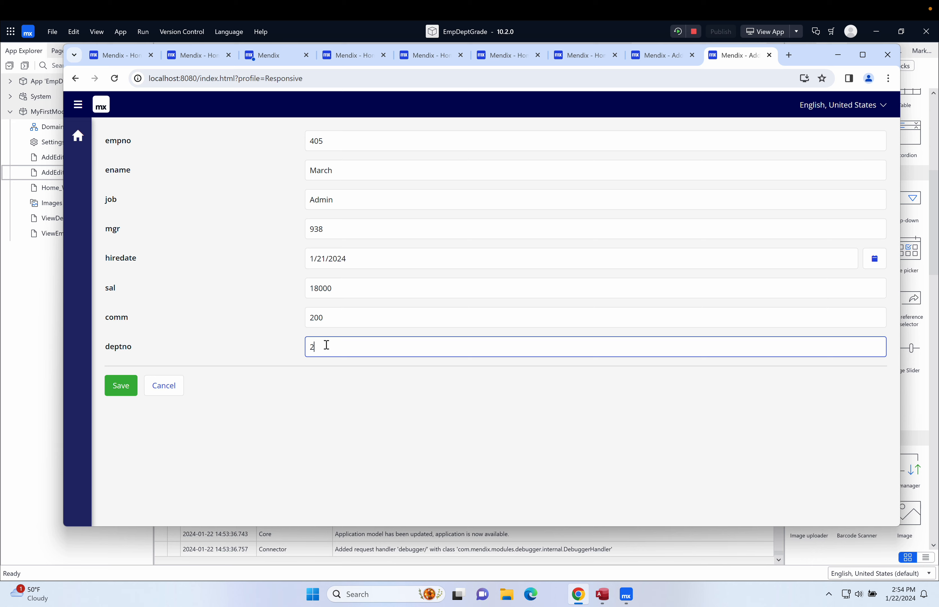
pyautogui.click(120, 386)
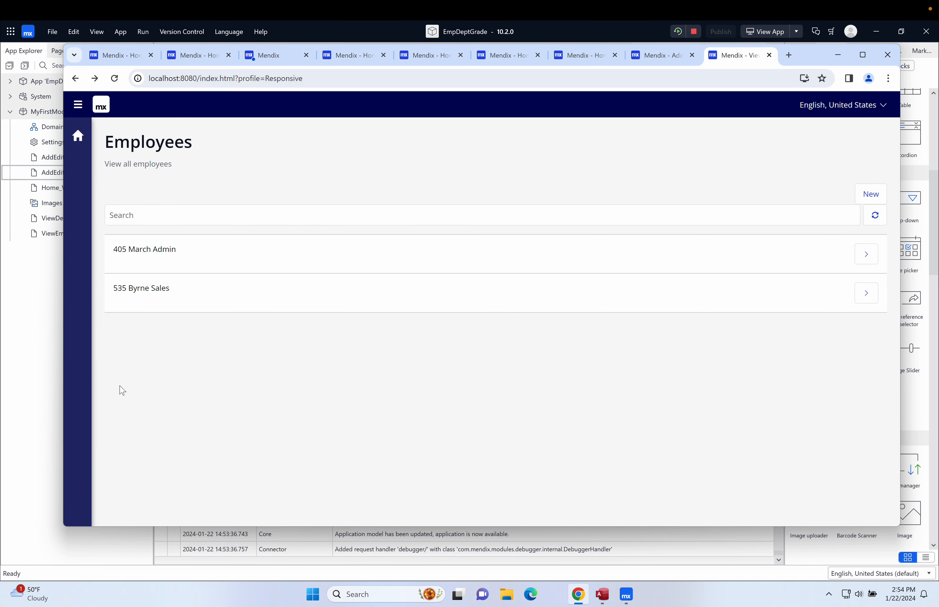
pyautogui.click(865, 258)
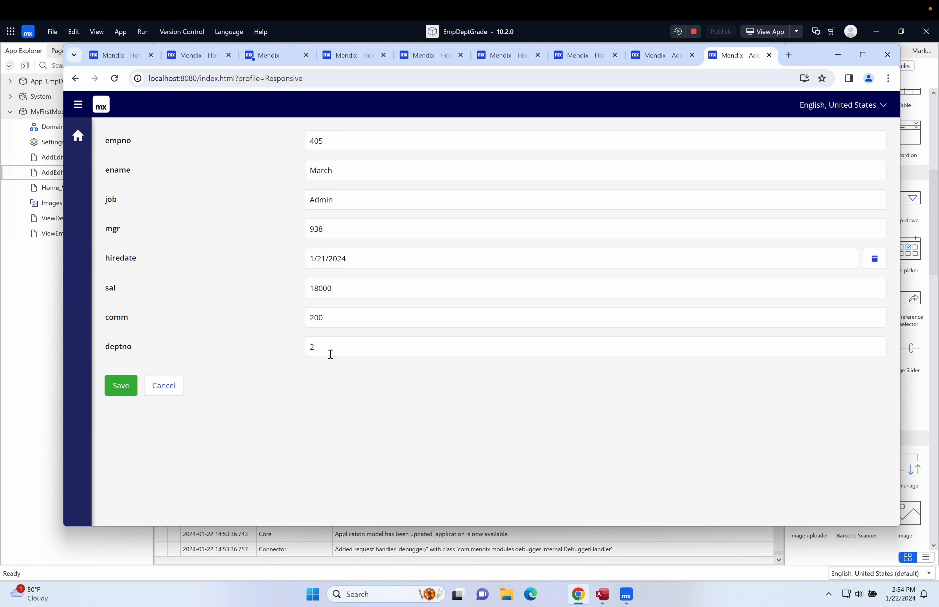